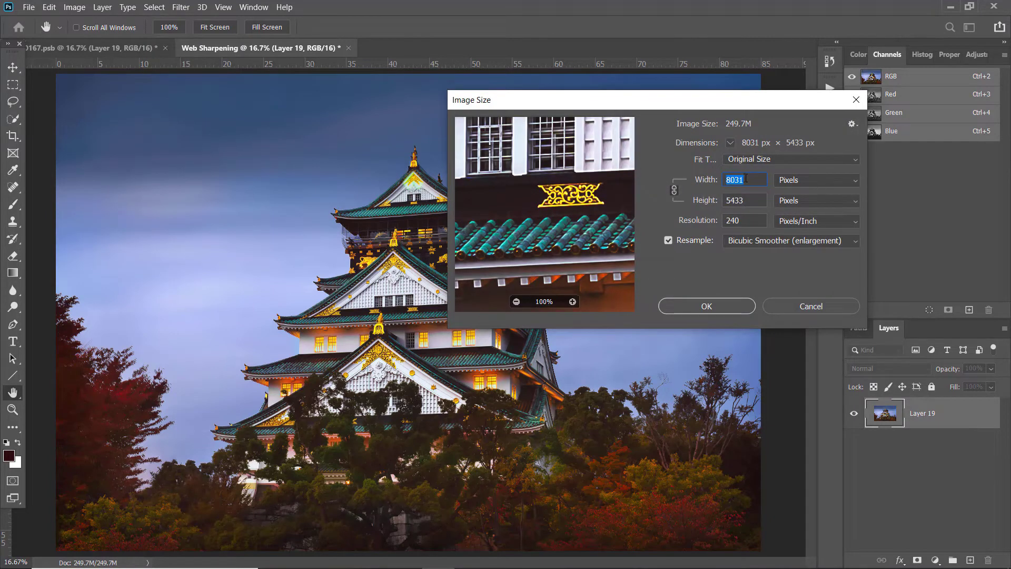
Resize the castle photo to 3420 × 2314 px with Bicubic Smoother resampling
{"action": "type", "text": "3420"}
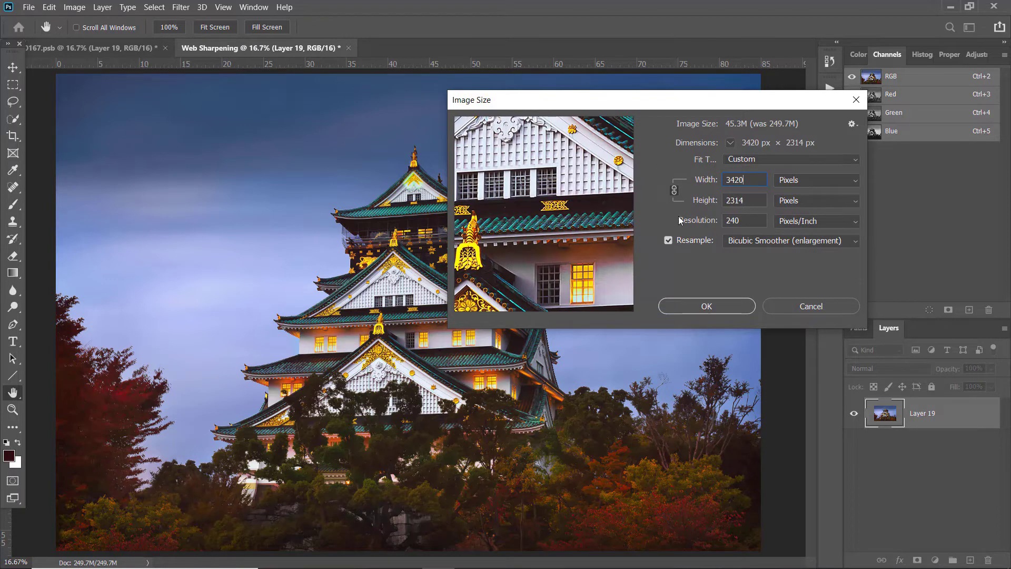
{"action": "left_click", "coordinate": [761, 242]}
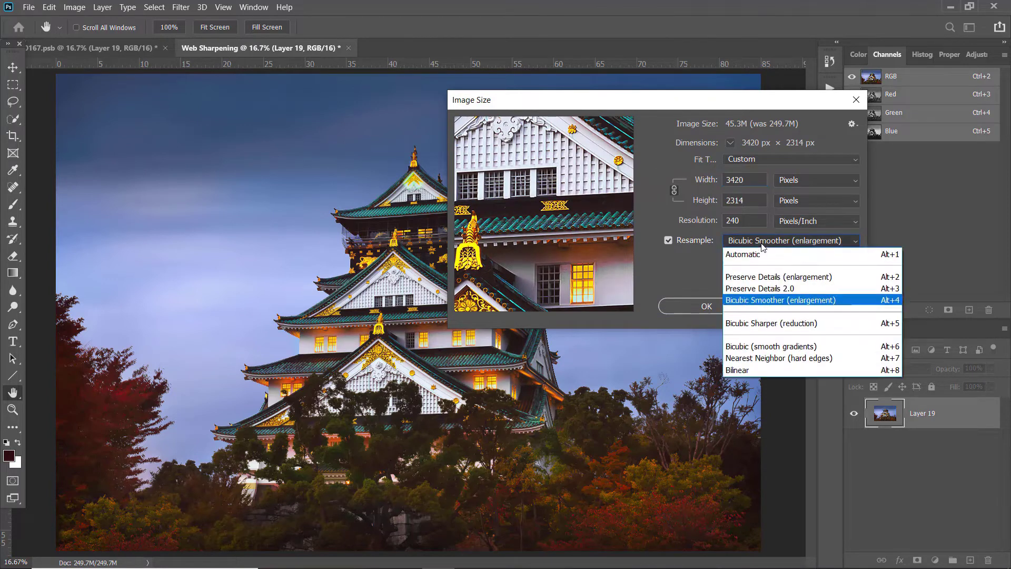
{"action": "left_click", "coordinate": [780, 302]}
{"action": "left_click", "coordinate": [719, 305]}
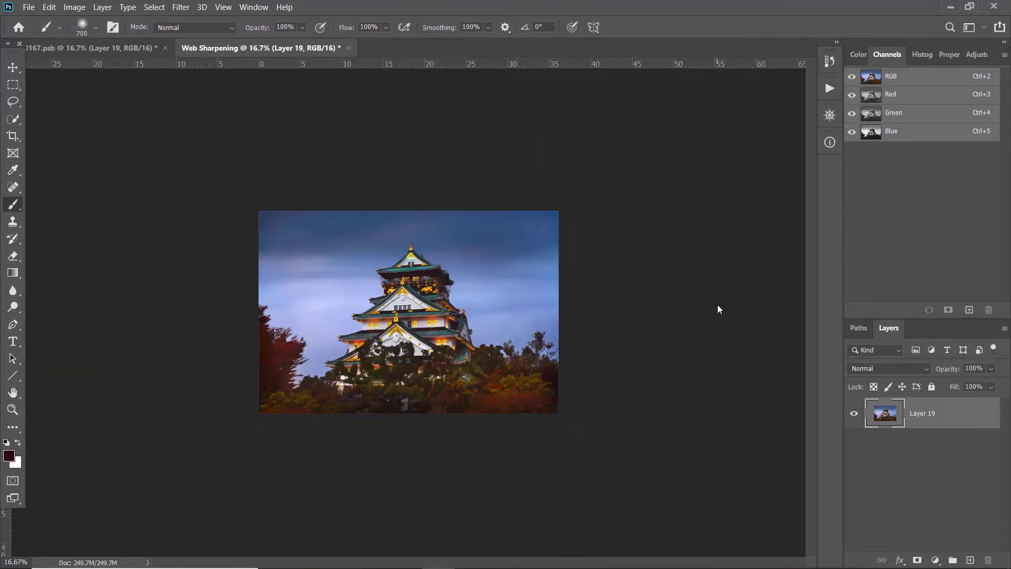
{"action": "key", "text": "ctrl+plus"}
{"action": "key", "text": "ctrl+plus"}
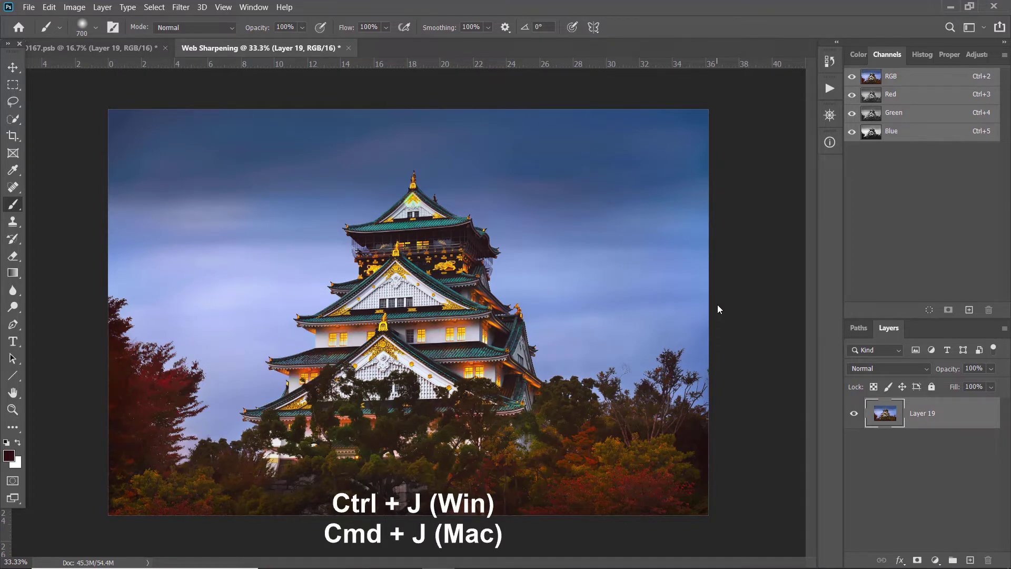
Duplicate the photo layer and name the copy Web Sharpening-1
{"action": "key", "text": "ctrl+j"}
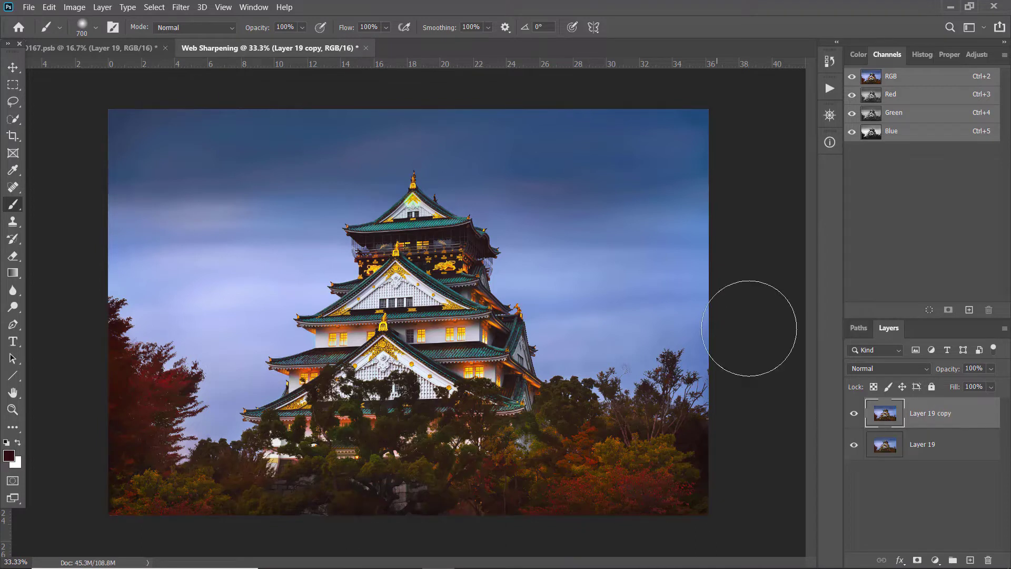
{"action": "double_click", "coordinate": [923, 415]}
{"action": "type", "text": "W"}
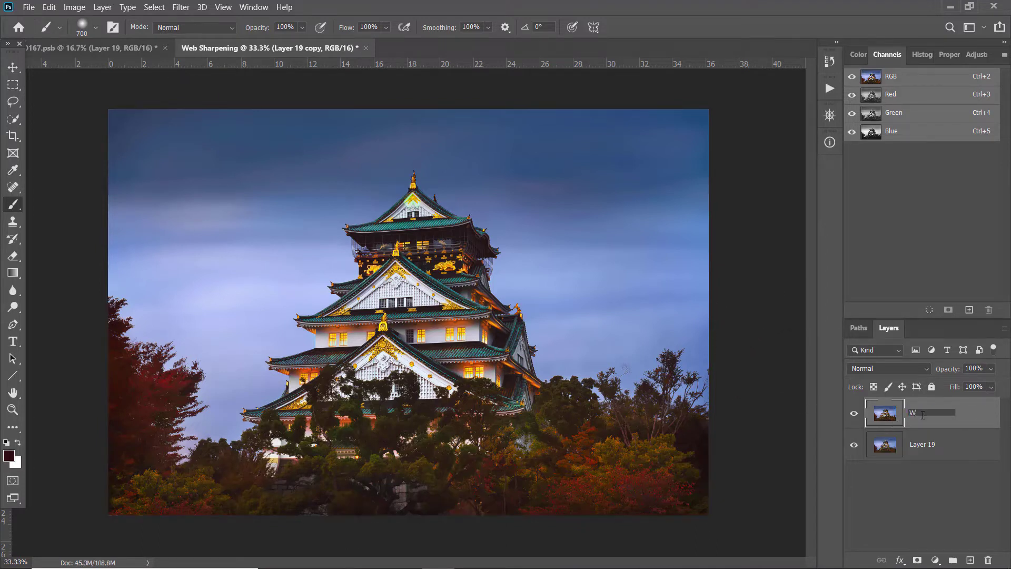
{"action": "type", "text": "eb Sharpening-1"}
{"action": "key", "text": "Return"}
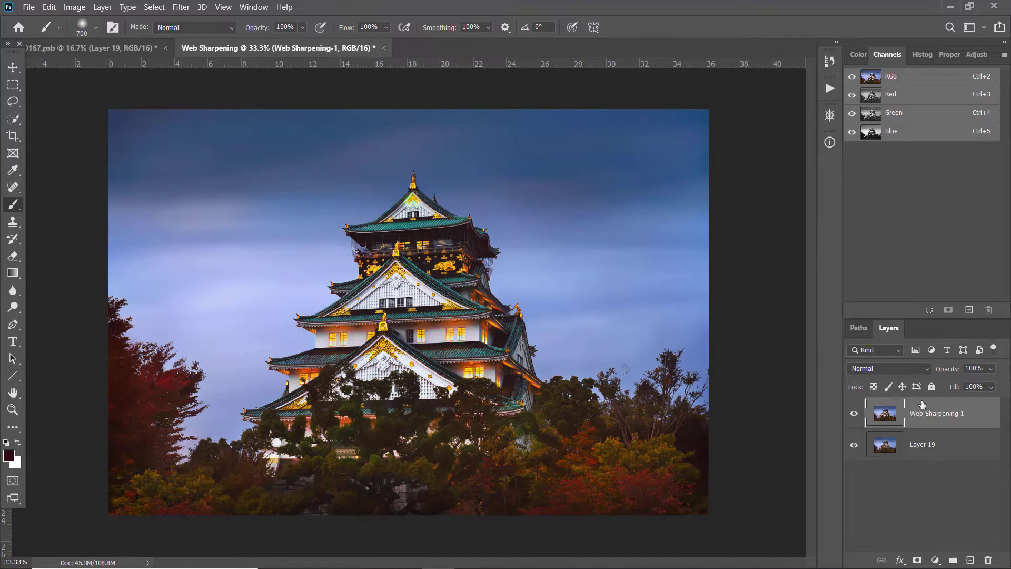
Apply the basic Filter > Sharpen > Sharpen to Web Sharpening-1
{"action": "left_click", "coordinate": [180, 7]}
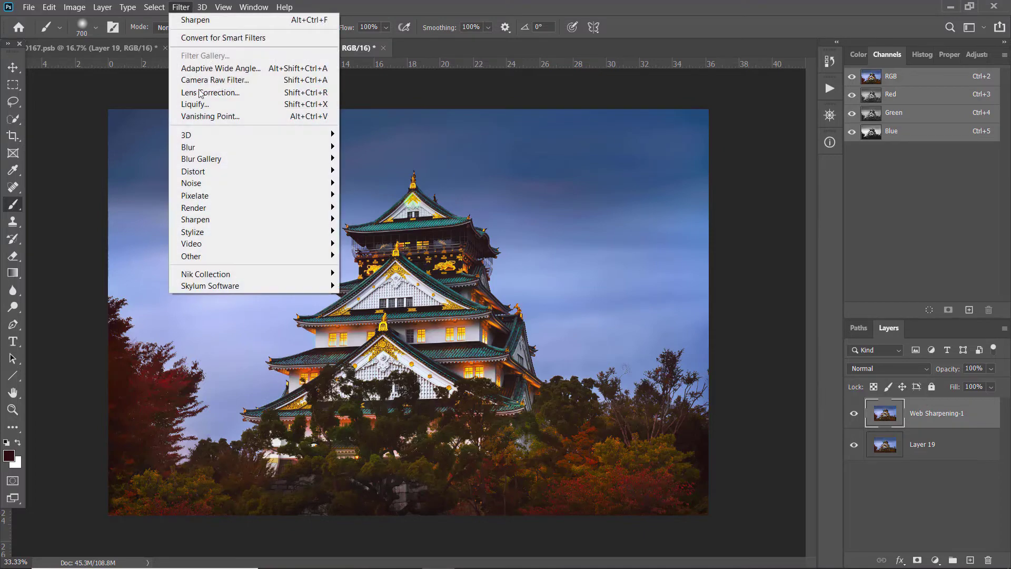
{"action": "mouse_move", "coordinate": [250, 221]}
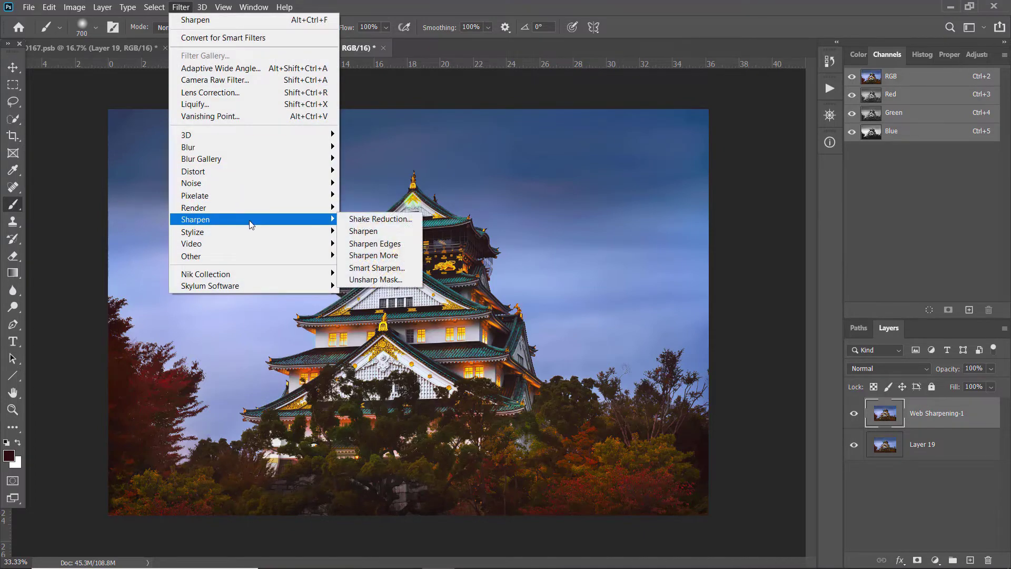
{"action": "left_click", "coordinate": [354, 233]}
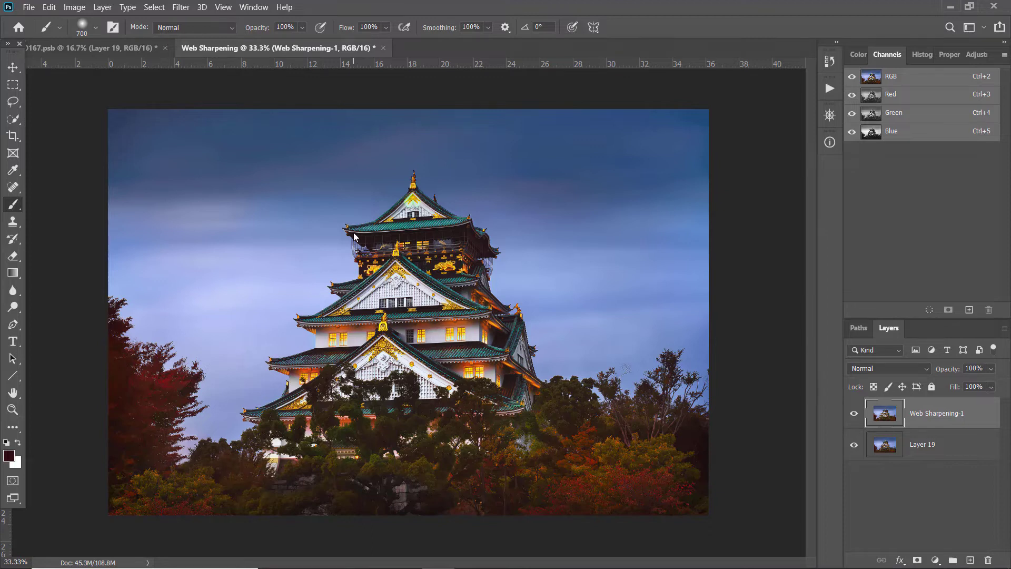
Duplicate Web Sharpening-1 and rename the copy Web Sharpening-2
{"action": "key", "text": "ctrl+j"}
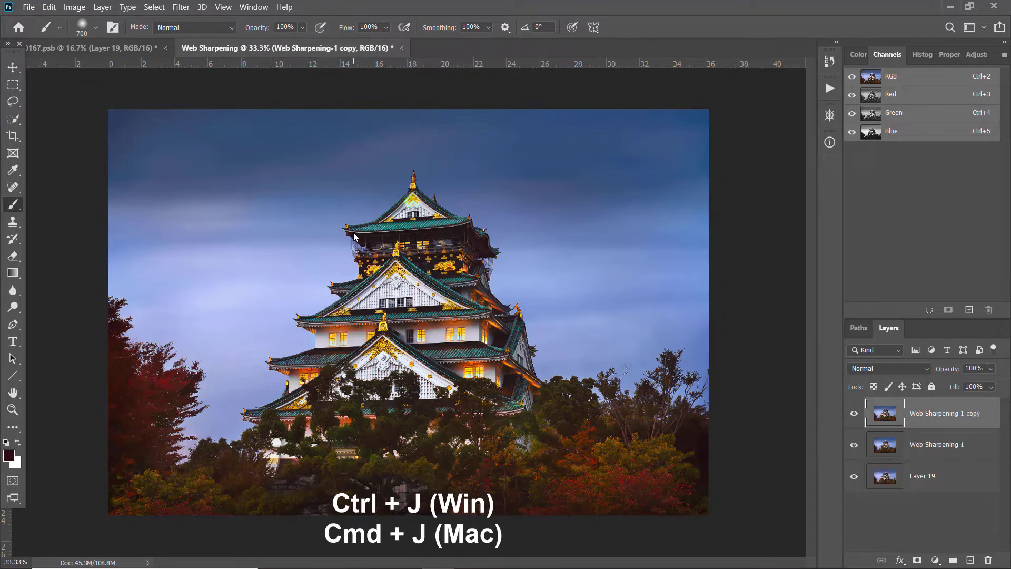
{"action": "double_click", "coordinate": [962, 414]}
{"action": "key", "text": "Right"}
{"action": "key", "text": "BackSpace"}
{"action": "key", "text": "BackSpace"}
{"action": "key", "text": "BackSpace"}
{"action": "key", "text": "BackSpace"}
{"action": "key", "text": "BackSpace"}
{"action": "key", "text": "BackSpace"}
{"action": "type", "text": "2"}
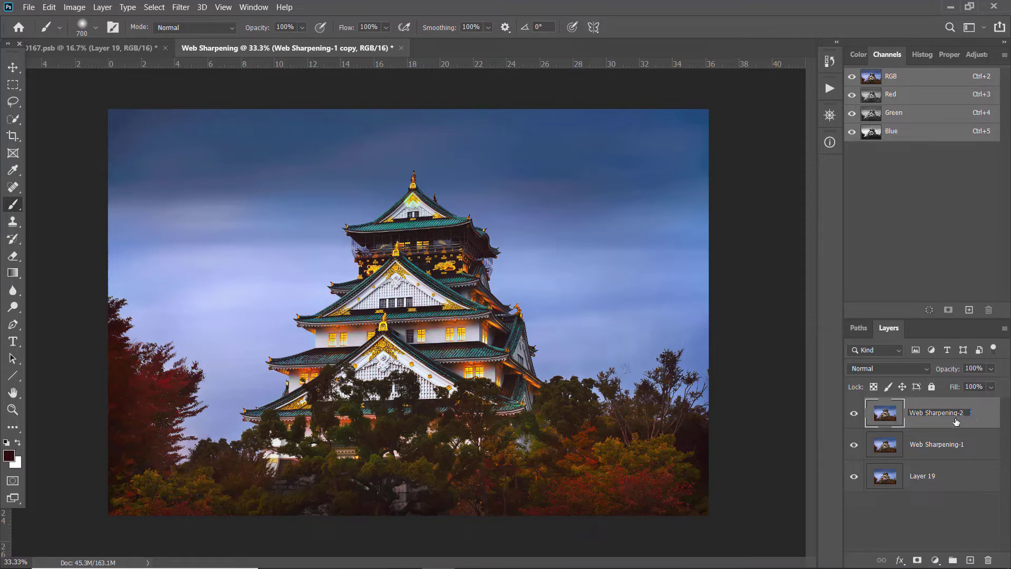
{"action": "key", "text": "Return"}
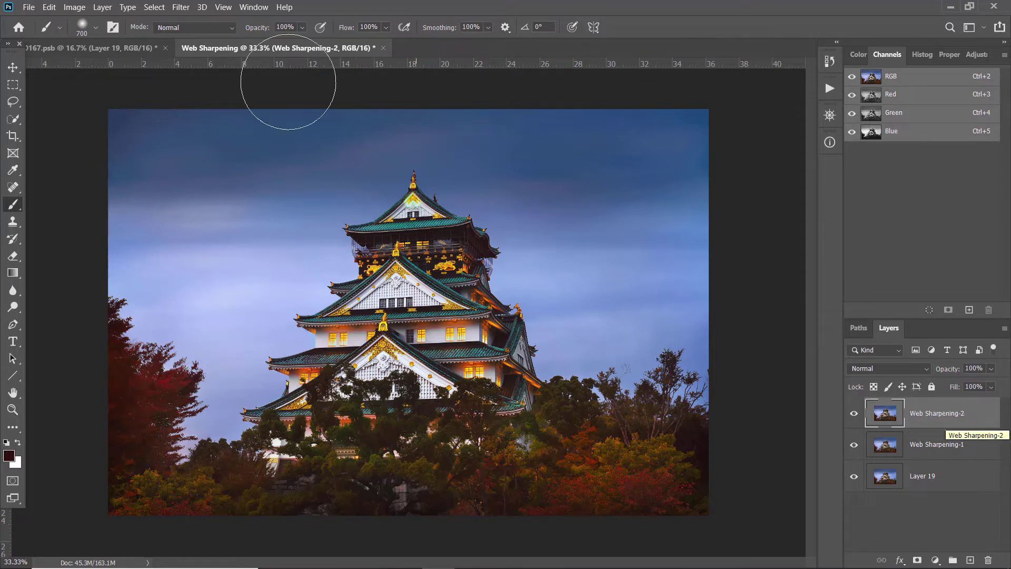
Sharpen Web Sharpening-2 and compare it against the original Layer 19
{"action": "left_click", "coordinate": [175, 7]}
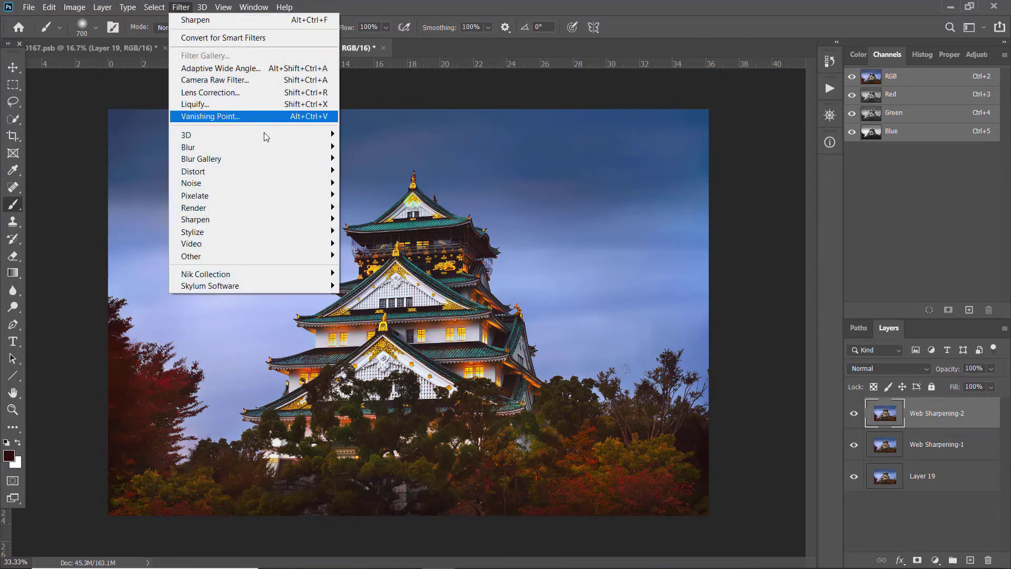
{"action": "mouse_move", "coordinate": [333, 225]}
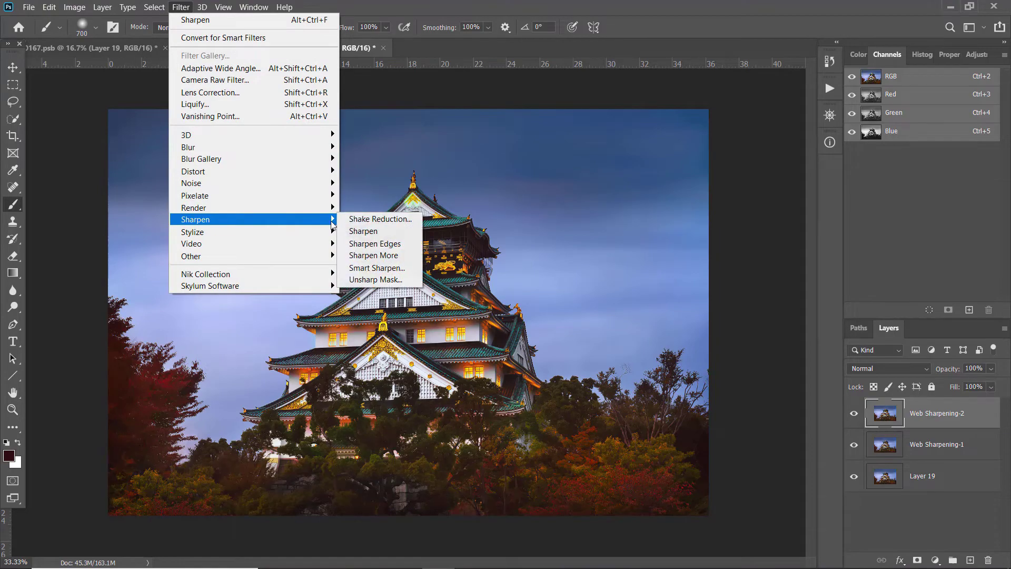
{"action": "left_click", "coordinate": [412, 231]}
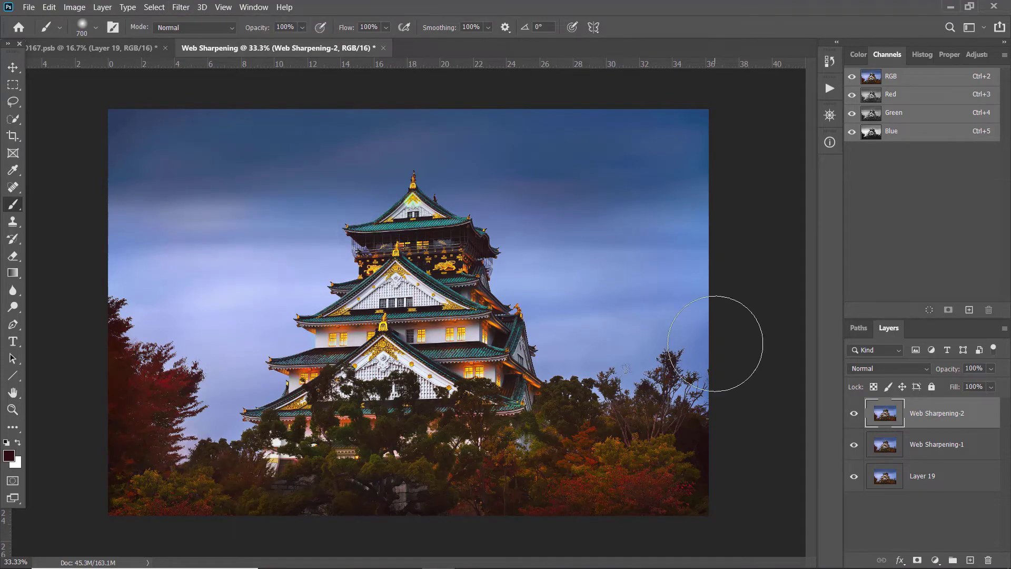
{"action": "key", "text": "ctrl+plus"}
{"action": "key", "text": "ctrl+plus"}
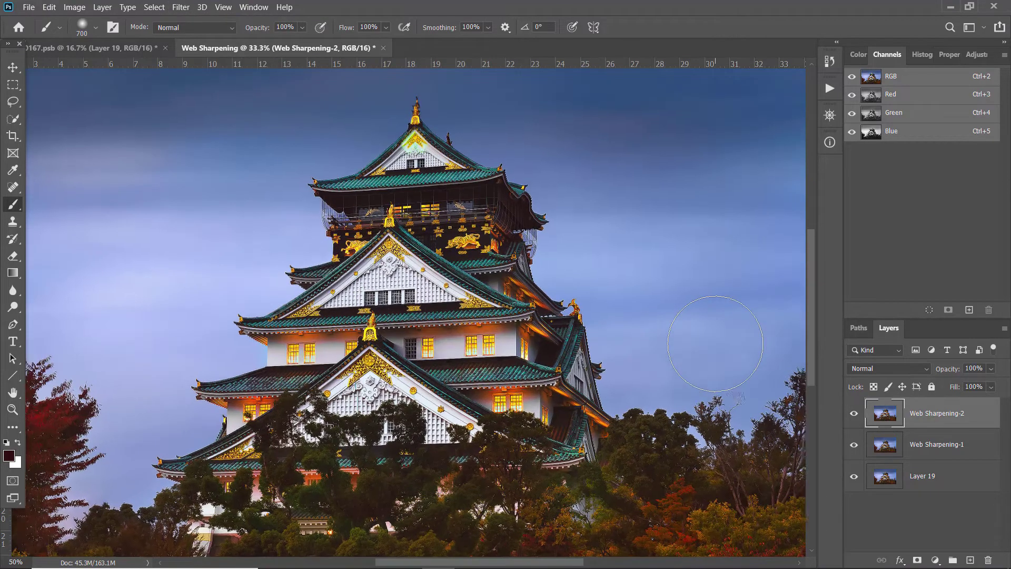
{"action": "left_click", "coordinate": [855, 477], "text": "alt"}
{"action": "left_click", "coordinate": [855, 478], "text": "alt"}
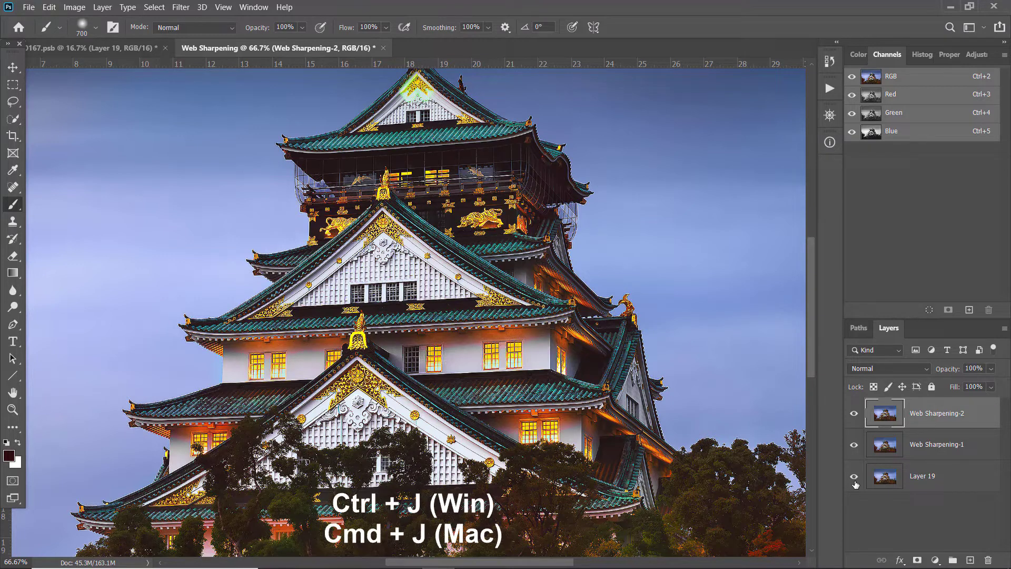
Duplicate Web Sharpening-2 as Web Sharpening-3 and repeat the Sharpen filter on it
{"action": "key", "text": "ctrl+j"}
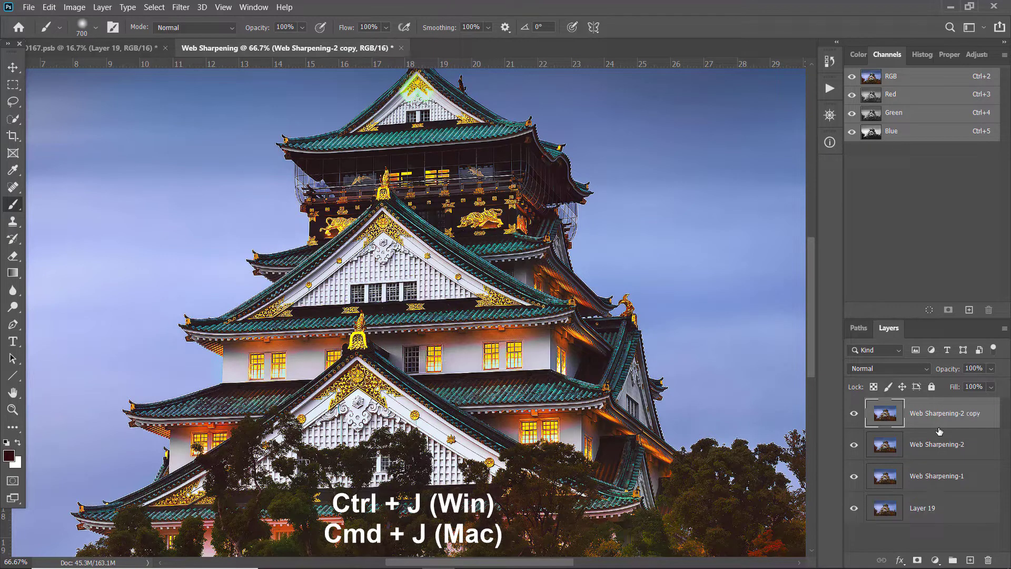
{"action": "double_click", "coordinate": [971, 417]}
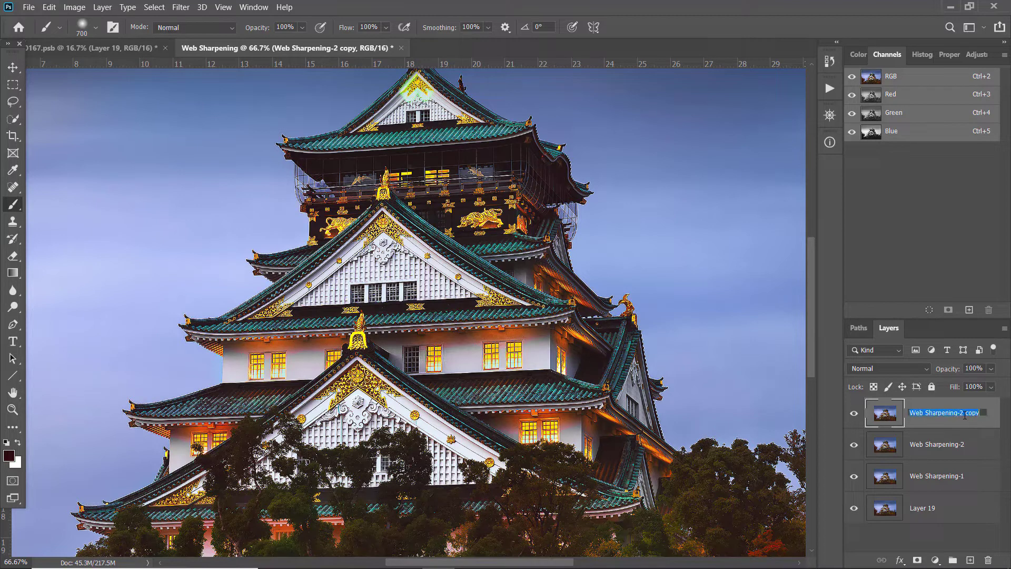
{"action": "left_click_drag", "start_coordinate": [960, 413], "coordinate": [993, 413]}
{"action": "type", "text": "3"}
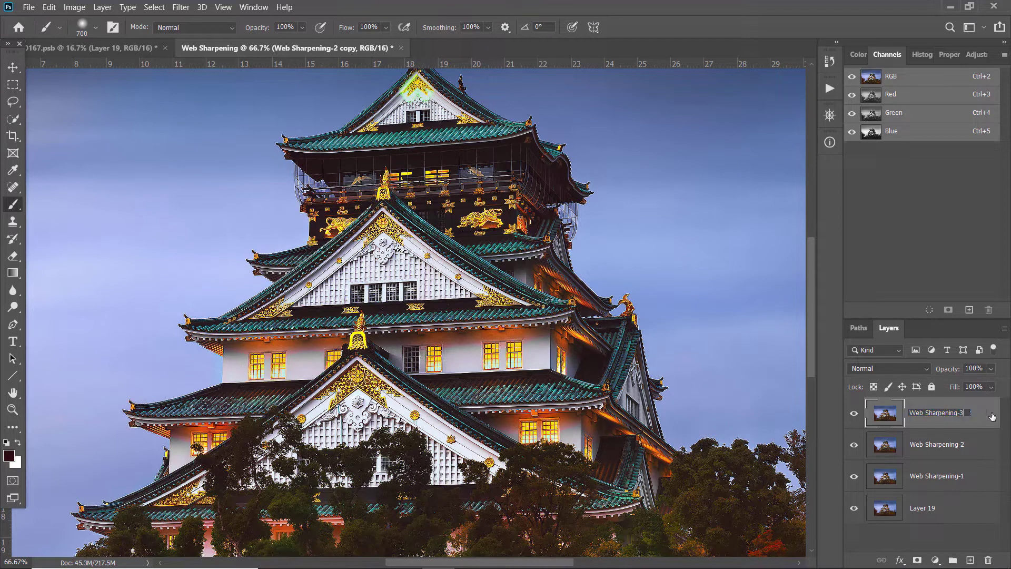
{"action": "key", "text": "Return"}
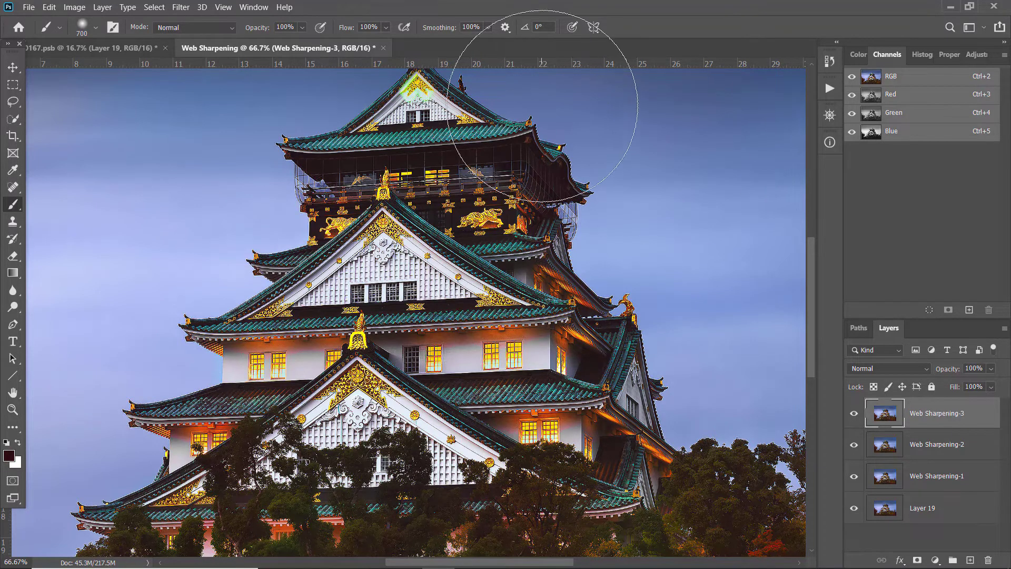
{"action": "left_click", "coordinate": [181, 7]}
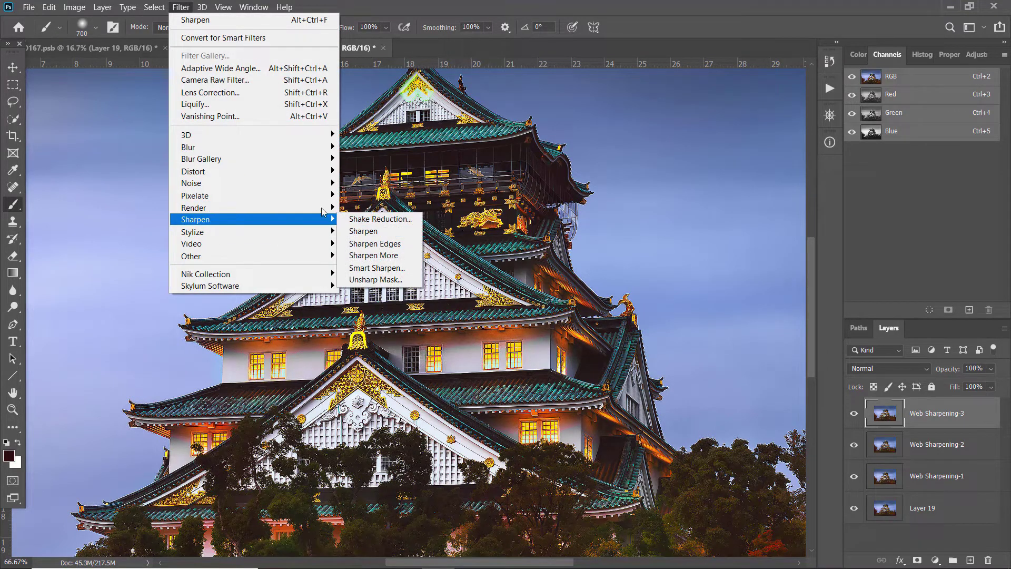
{"action": "left_click", "coordinate": [229, 20]}
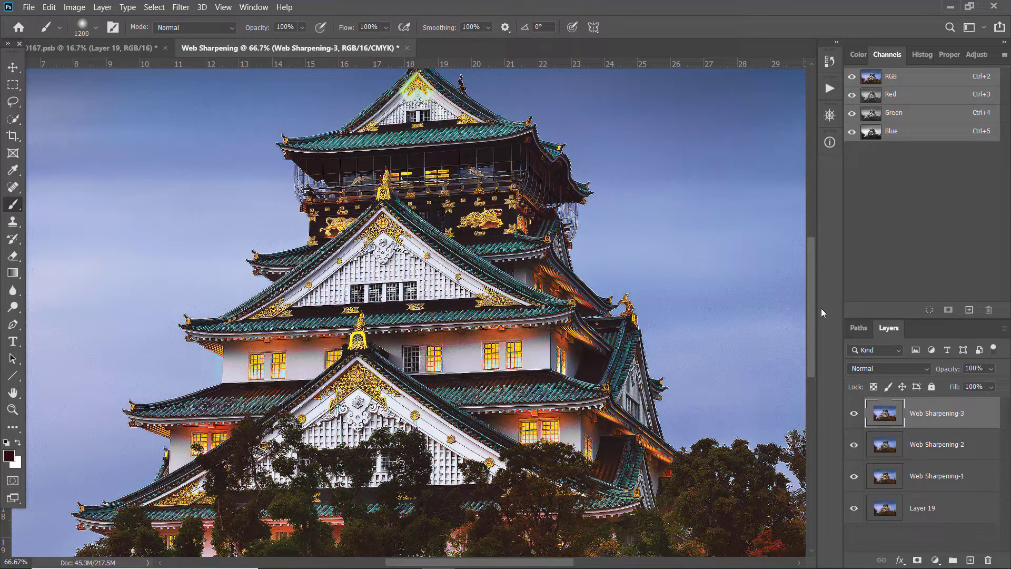
Change the image width from 2080 to 2048 px in Image Size, giving 2048 × 1386
{"action": "left_click", "coordinate": [83, 6]}
{"action": "left_click", "coordinate": [91, 98]}
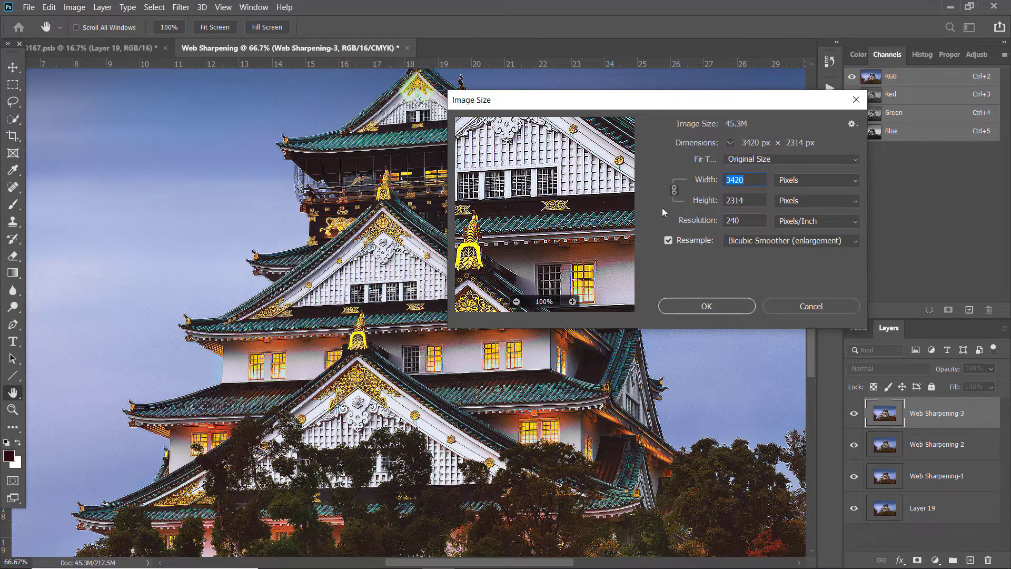
{"action": "type", "text": "2080"}
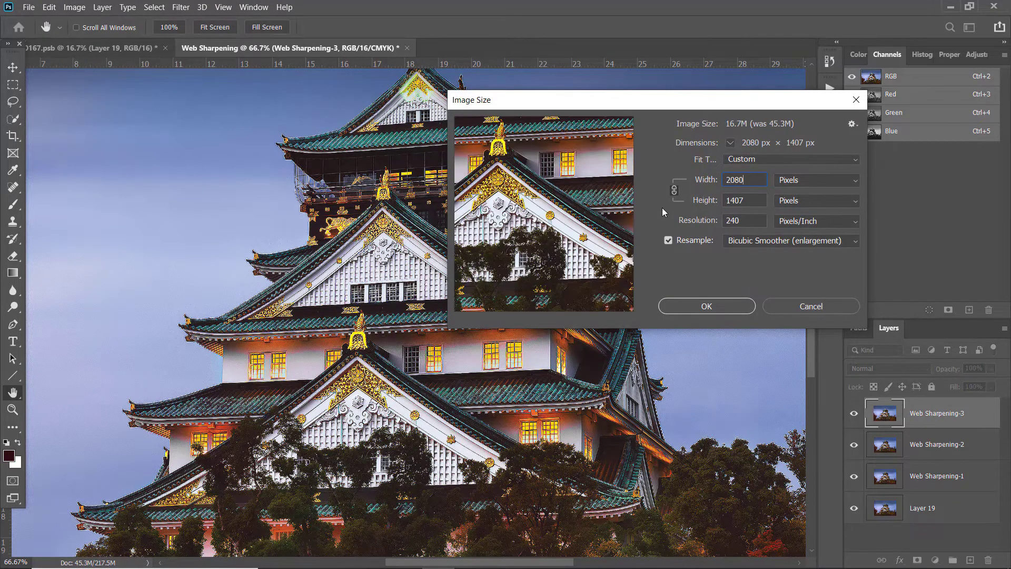
{"action": "key", "text": "BackSpace"}
{"action": "key", "text": "BackSpace"}
{"action": "type", "text": "48"}
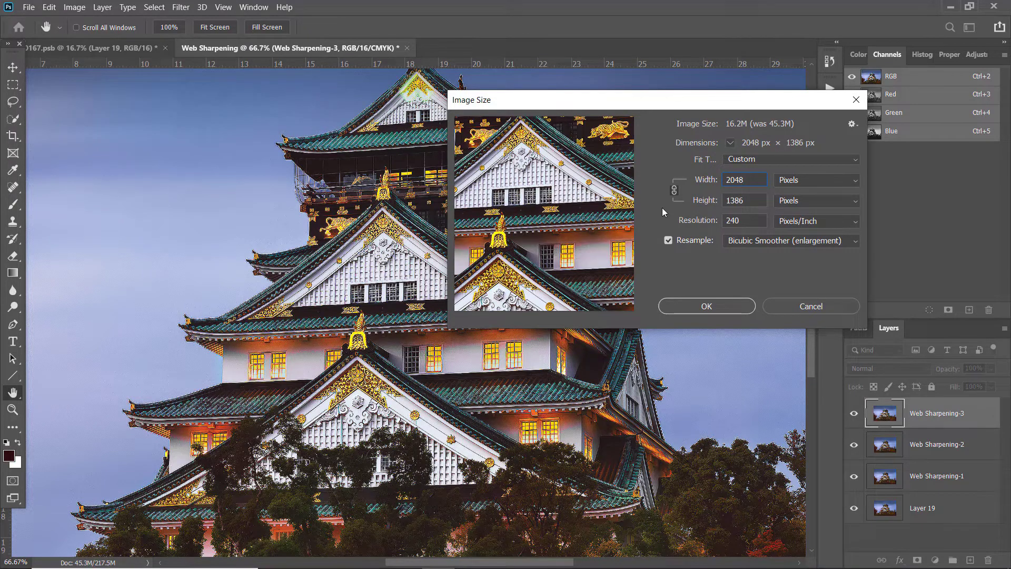
{"action": "left_click", "coordinate": [744, 311]}
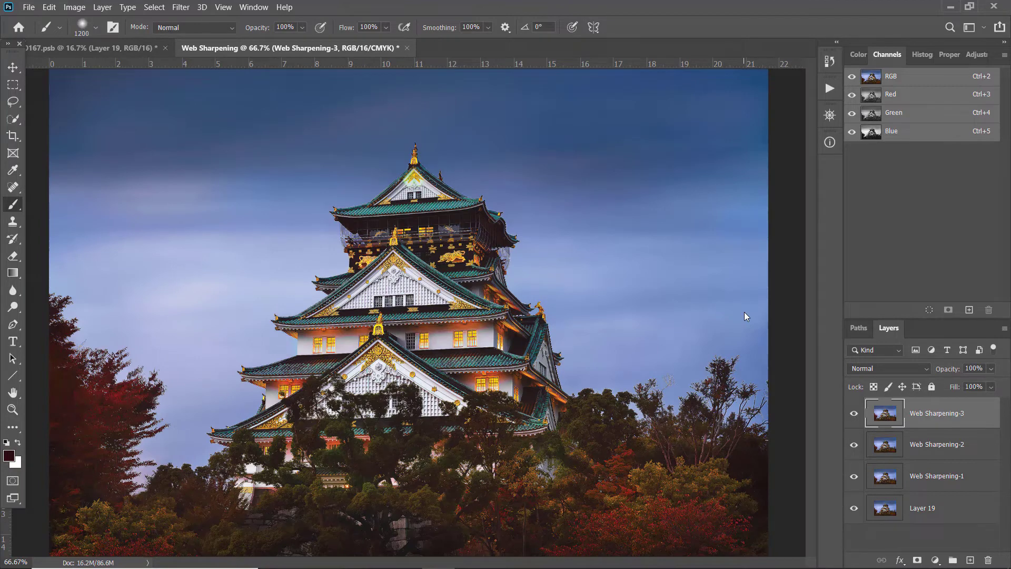
{"action": "left_click", "coordinate": [854, 508], "text": "alt"}
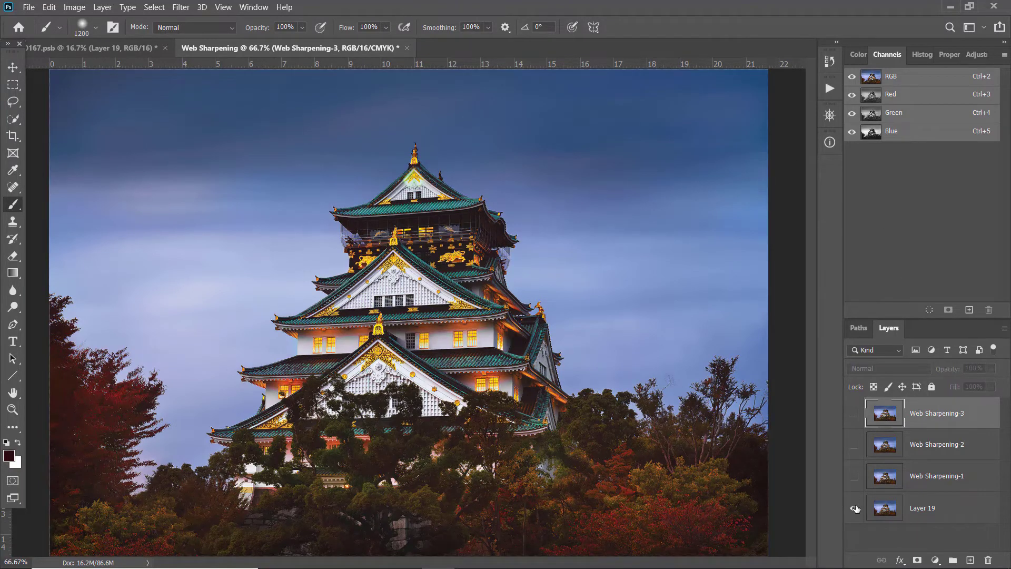
{"action": "left_click", "coordinate": [856, 508], "text": "alt"}
{"action": "left_click", "coordinate": [856, 509], "text": "alt"}
{"action": "left_click", "coordinate": [856, 509], "text": "alt"}
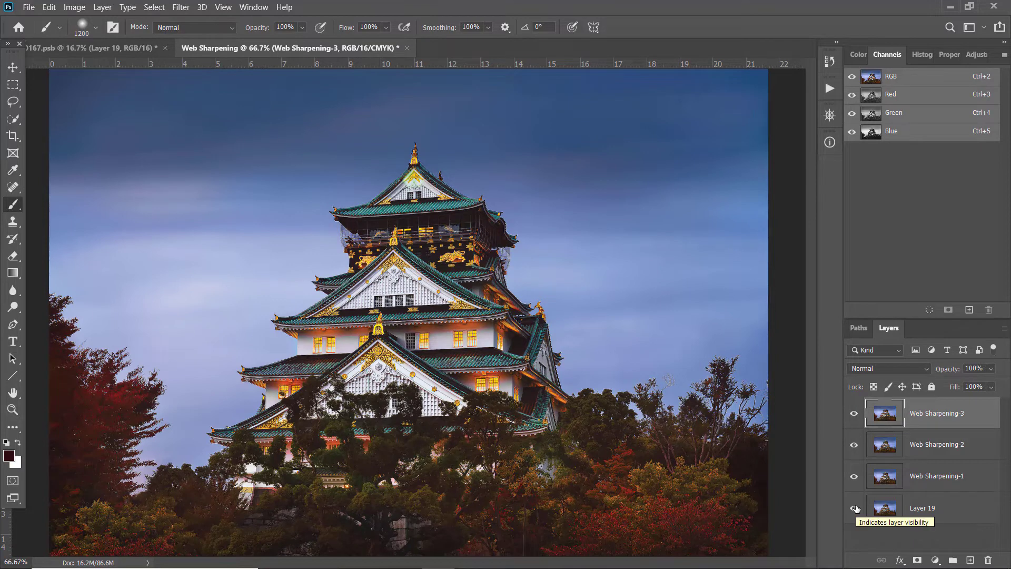
{"action": "left_click", "coordinate": [854, 414]}
{"action": "left_click", "coordinate": [855, 445]}
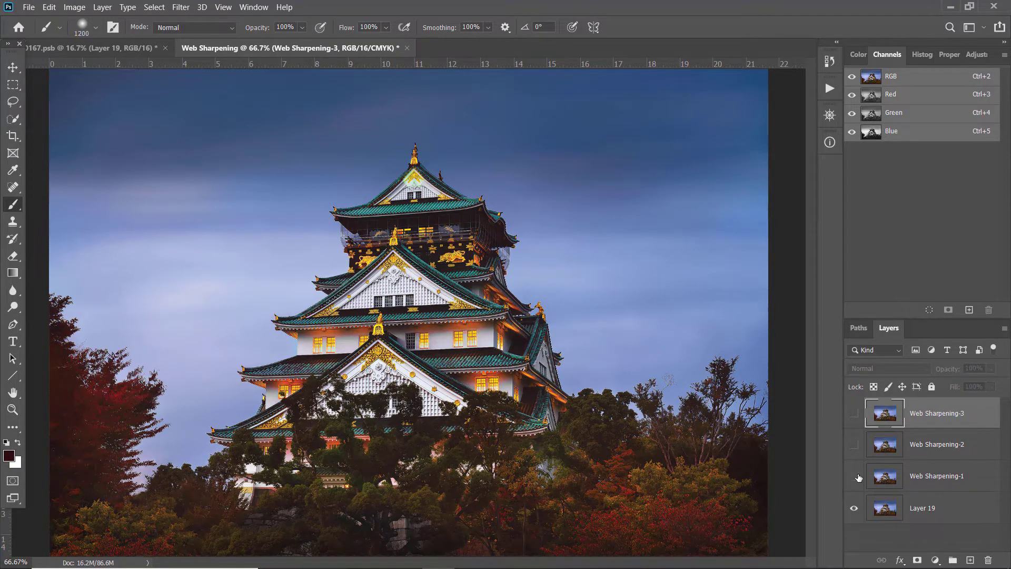
{"action": "left_click", "coordinate": [855, 445]}
{"action": "left_click", "coordinate": [853, 419]}
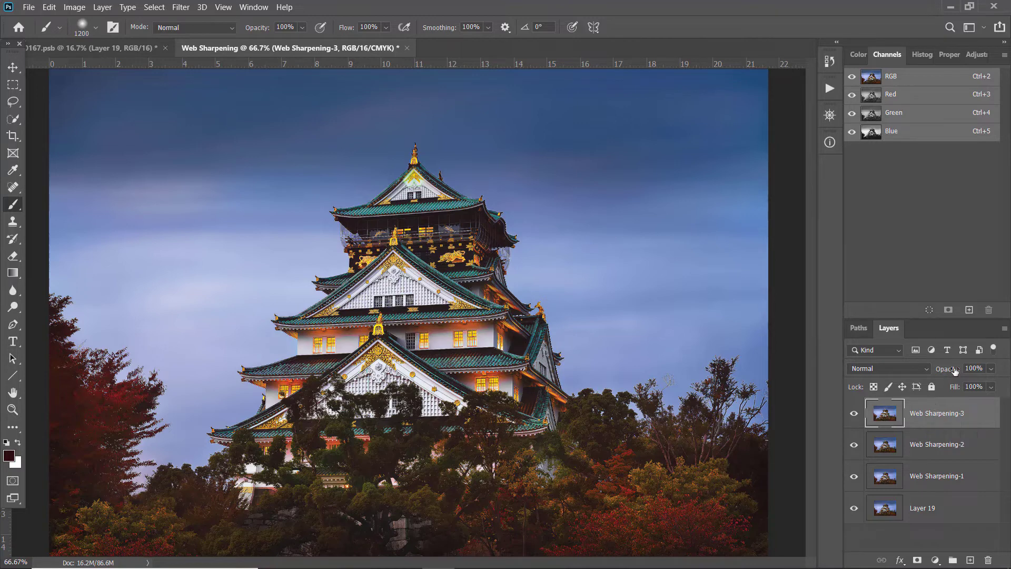
Set Web Sharpening-3 to 56% opacity, then select Web Sharpening-2 and -1 with it
{"action": "left_click_drag", "start_coordinate": [955, 371], "coordinate": [926, 372]}
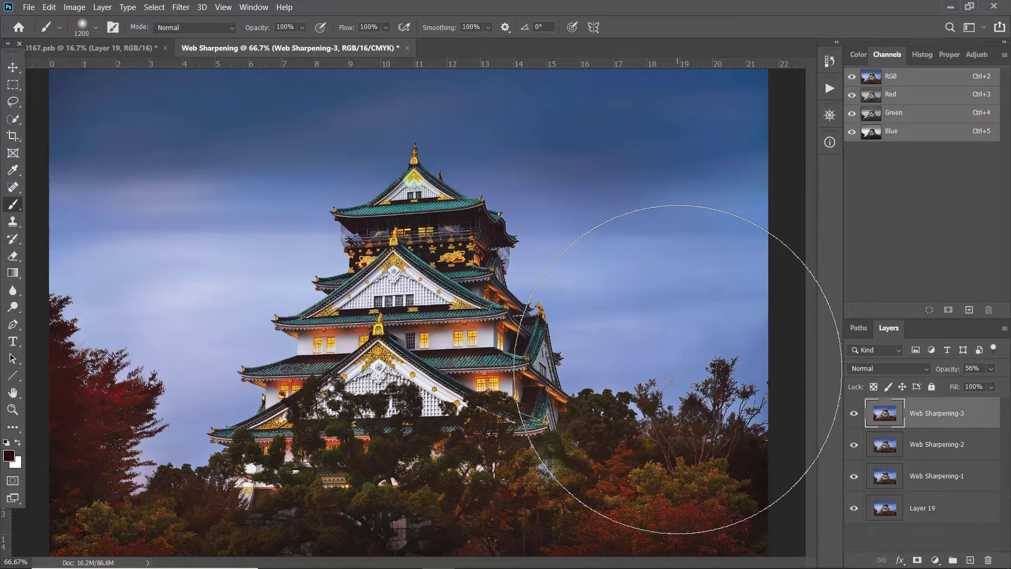
{"action": "left_click", "coordinate": [930, 453], "text": "shift"}
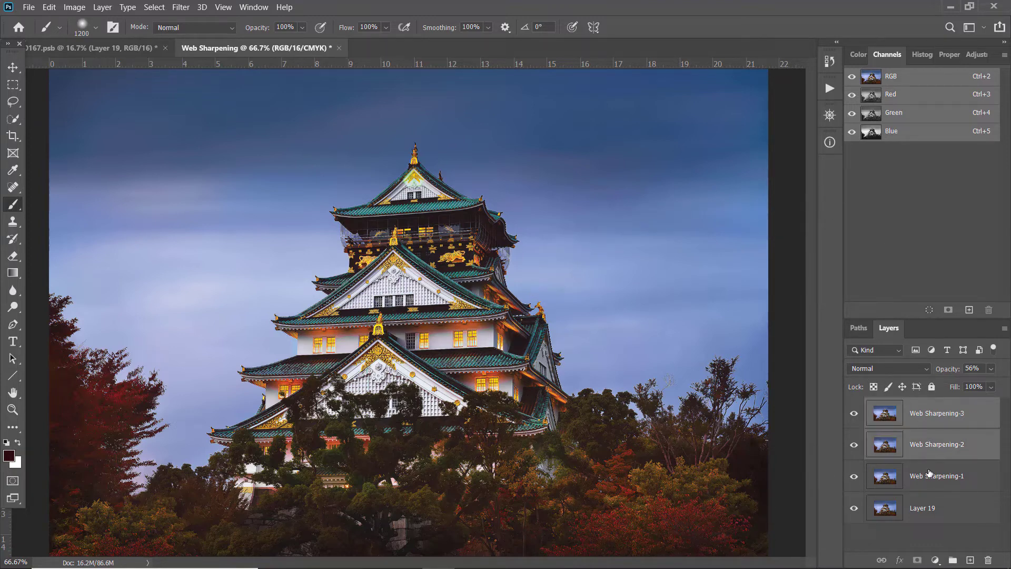
{"action": "left_click", "coordinate": [930, 475], "text": "shift"}
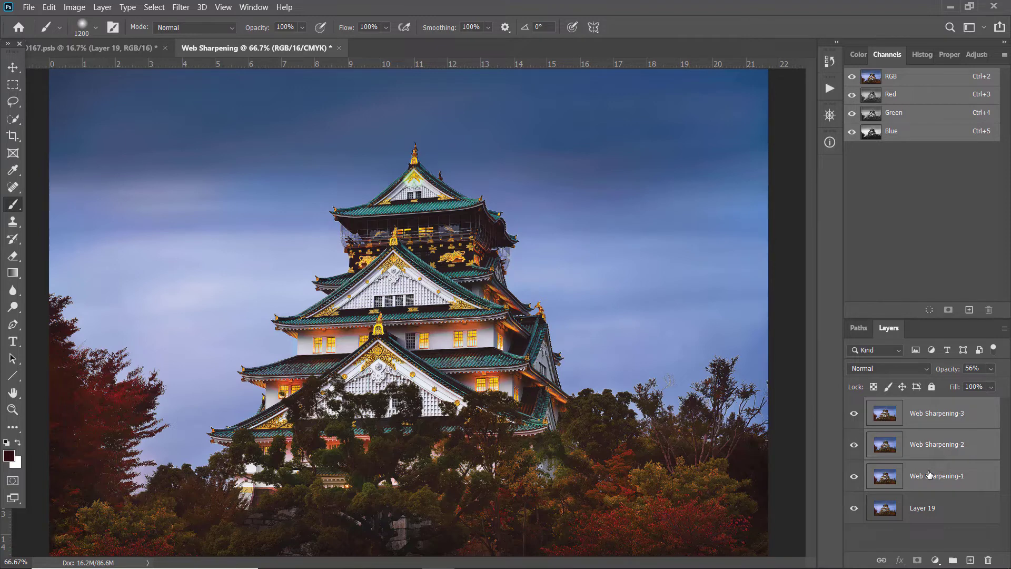
Group the three sharpening layers into Group 1 and mask out everything except the castle
{"action": "key", "text": "ctrl+g"}
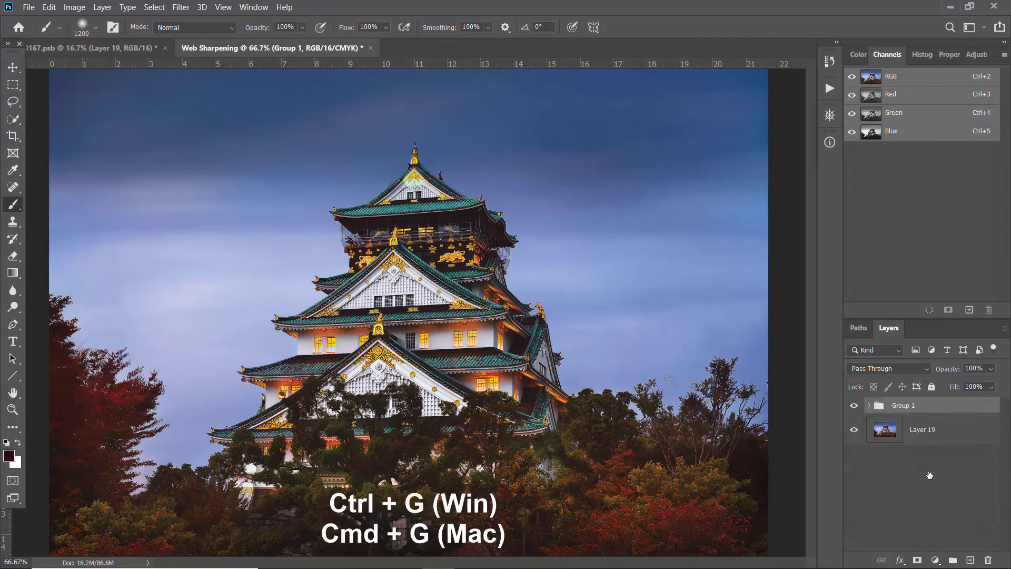
{"action": "left_click", "coordinate": [918, 560]}
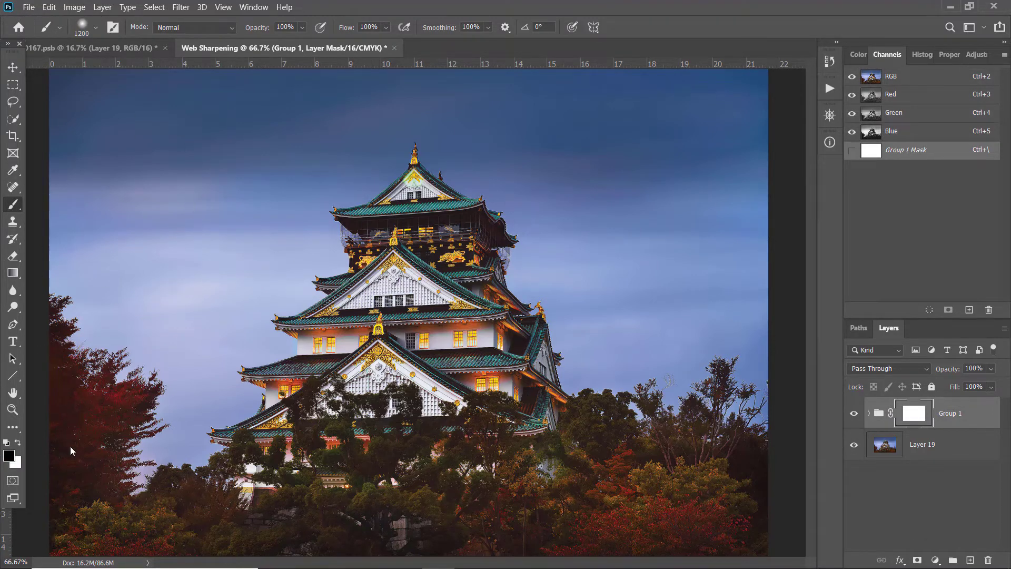
{"action": "key", "text": "bracketleft"}
{"action": "key", "text": "bracketleft"}
{"action": "key", "text": "bracketleft"}
{"action": "key", "text": "bracketleft"}
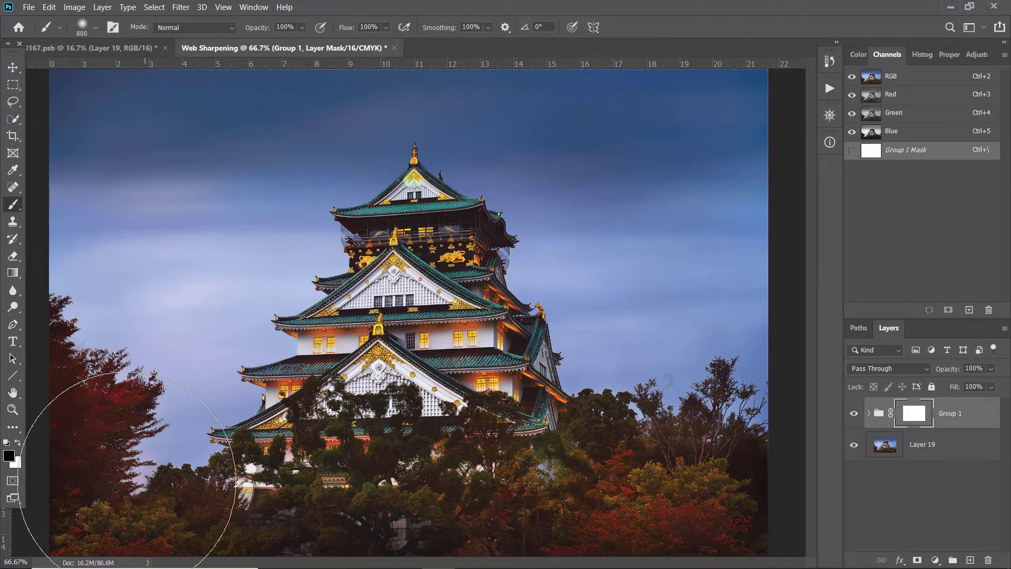
{"action": "mouse_move", "coordinate": [516, 69]}
{"action": "left_mouse_down"}
{"action": "mouse_move", "coordinate": [695, 271]}
{"action": "mouse_move", "coordinate": [161, 109]}
{"action": "left_mouse_up"}
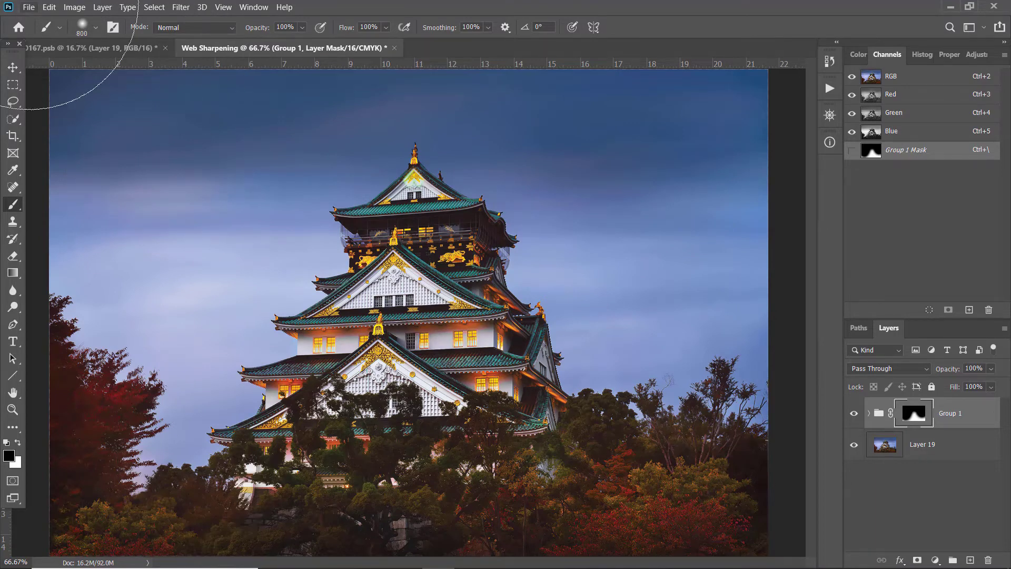
Export the image through Save for Web (Legacy) as a JPEG at quality 100
{"action": "left_click", "coordinate": [28, 7]}
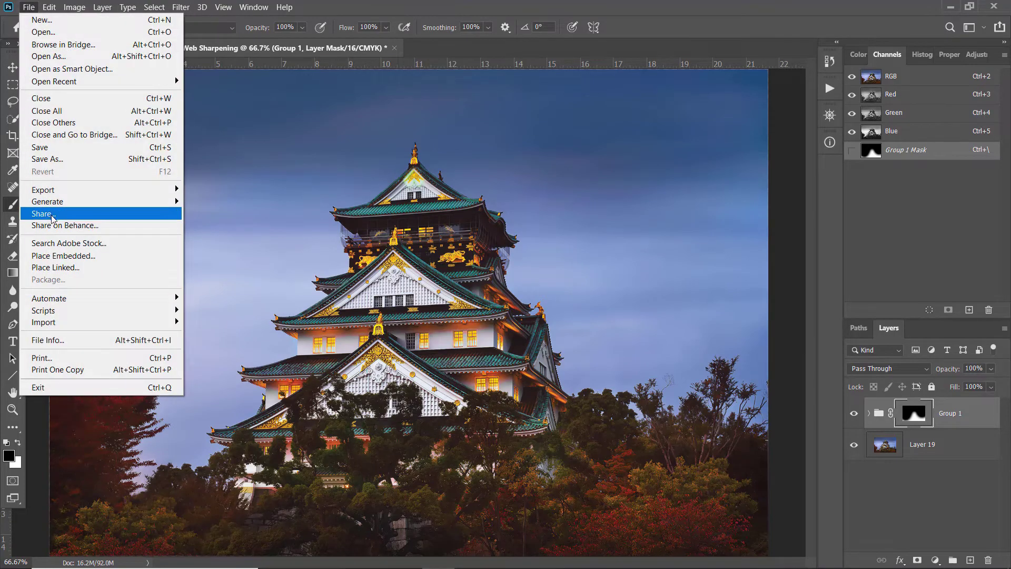
{"action": "mouse_move", "coordinate": [76, 194]}
{"action": "left_click", "coordinate": [262, 236]}
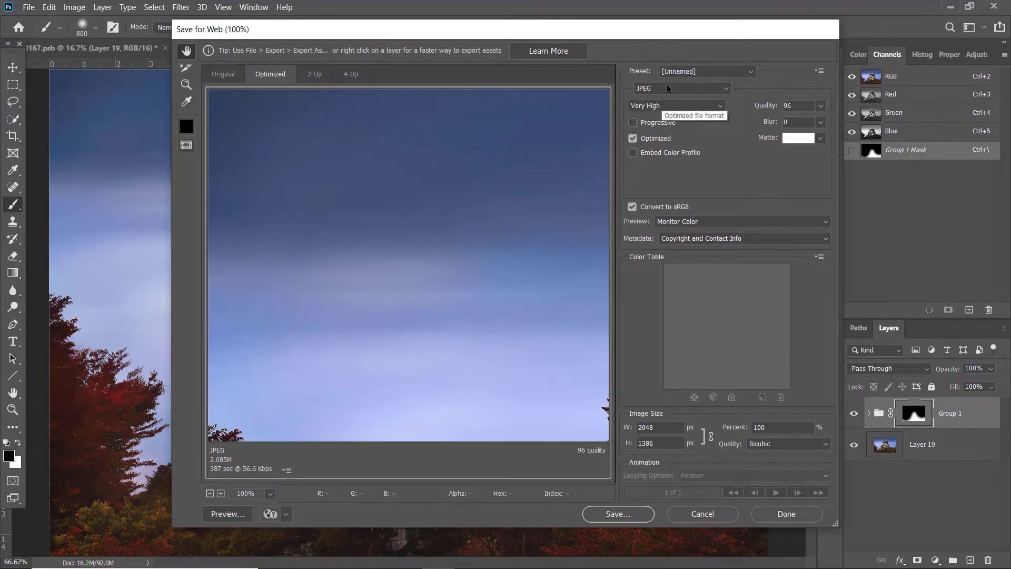
{"action": "left_click_drag", "start_coordinate": [759, 111], "coordinate": [850, 110]}
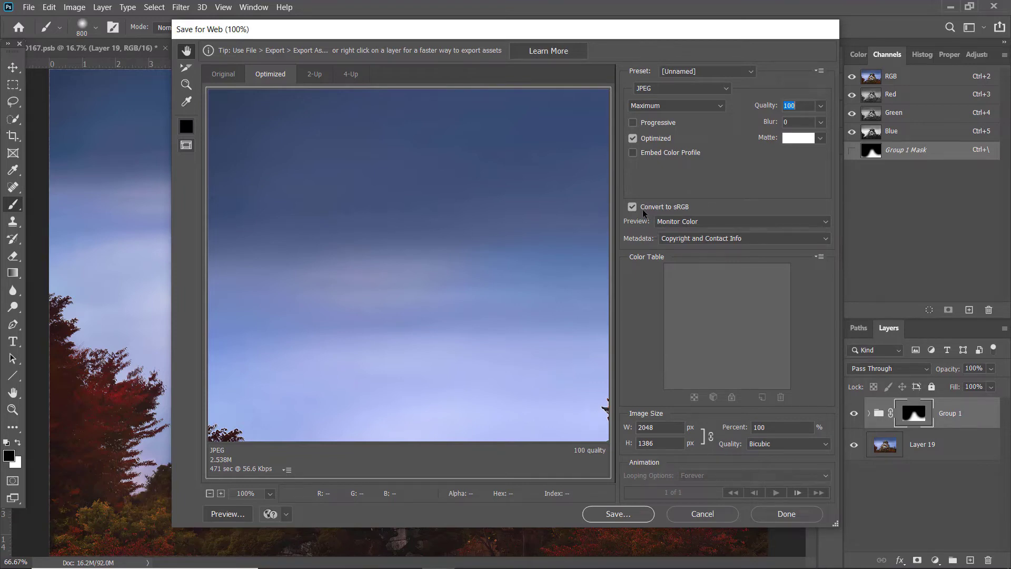
{"action": "left_click", "coordinate": [640, 363]}
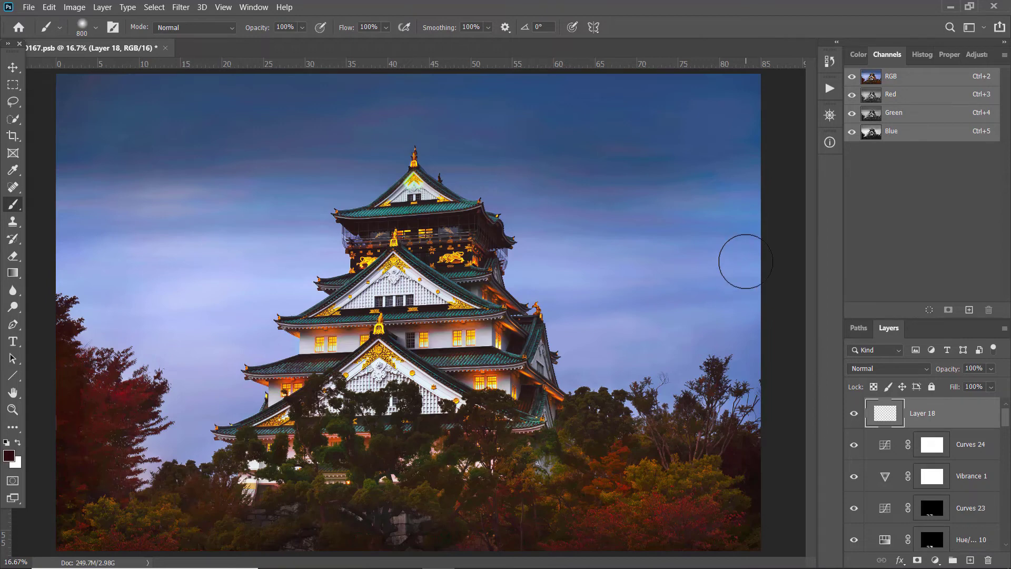
Crop the photo to a 1:1 square framing the castle
{"action": "left_click", "coordinate": [8, 137]}
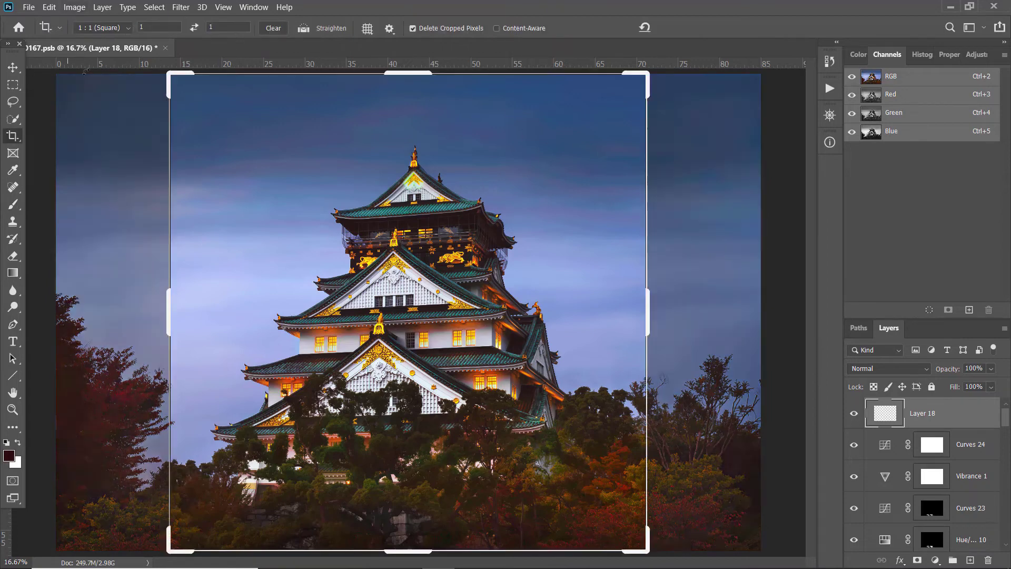
{"action": "left_click", "coordinate": [114, 32]}
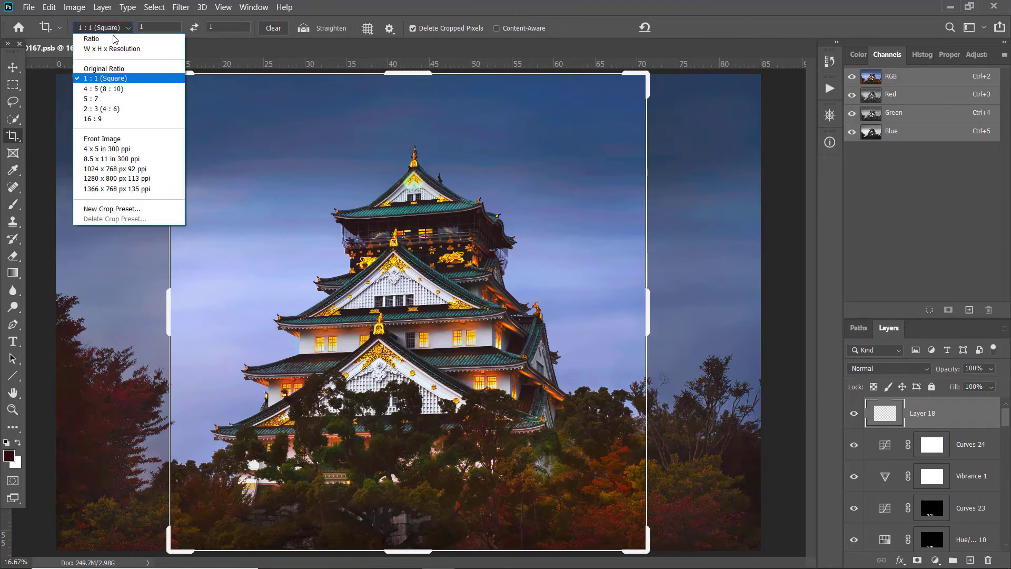
{"action": "left_click", "coordinate": [116, 78]}
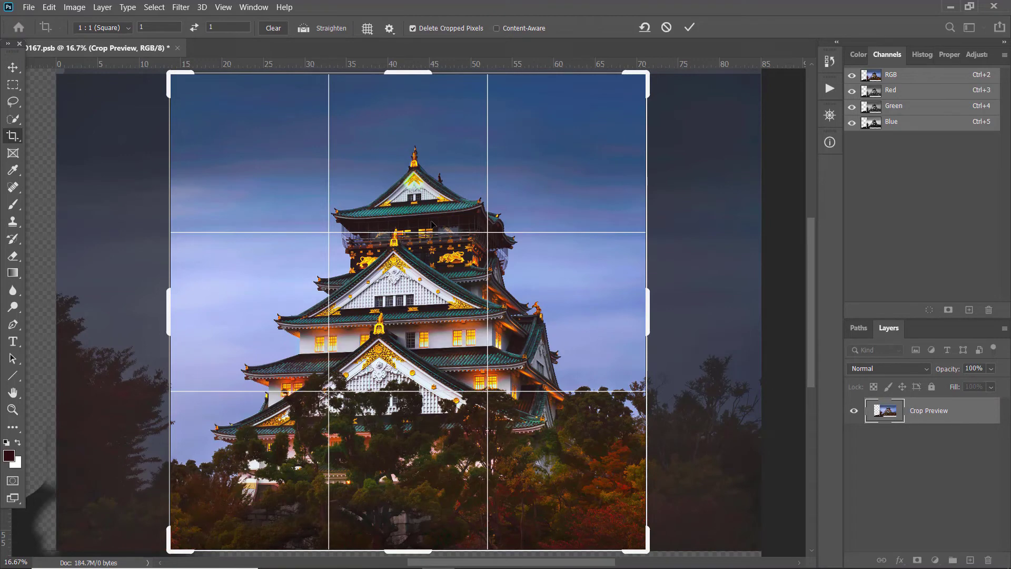
{"action": "key", "text": "Return"}
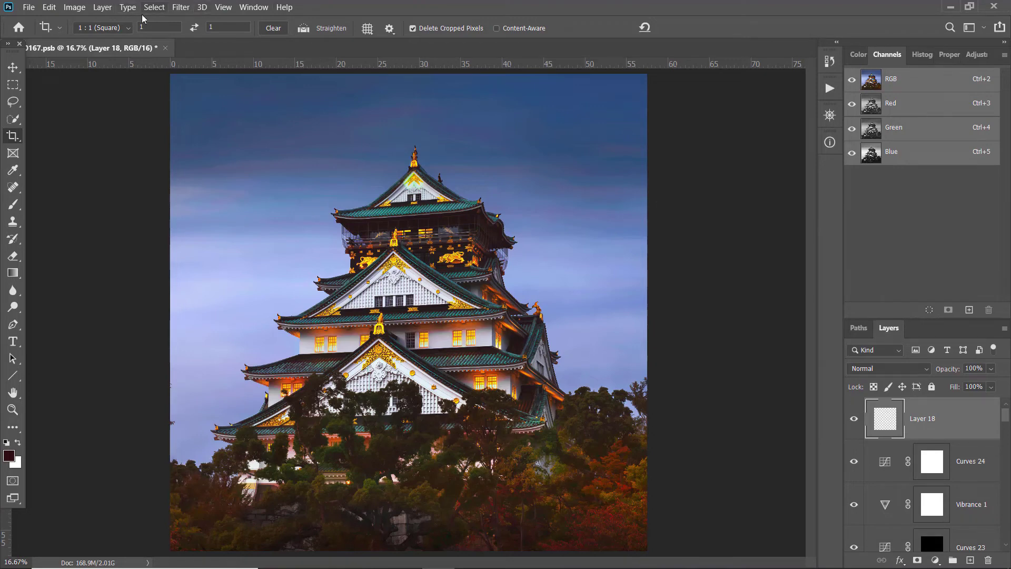
{"action": "left_click", "coordinate": [254, 8]}
Play the Web Sharpening - 1080 action, then toggle the Web Sharpening group to compare
{"action": "left_click", "coordinate": [268, 96]}
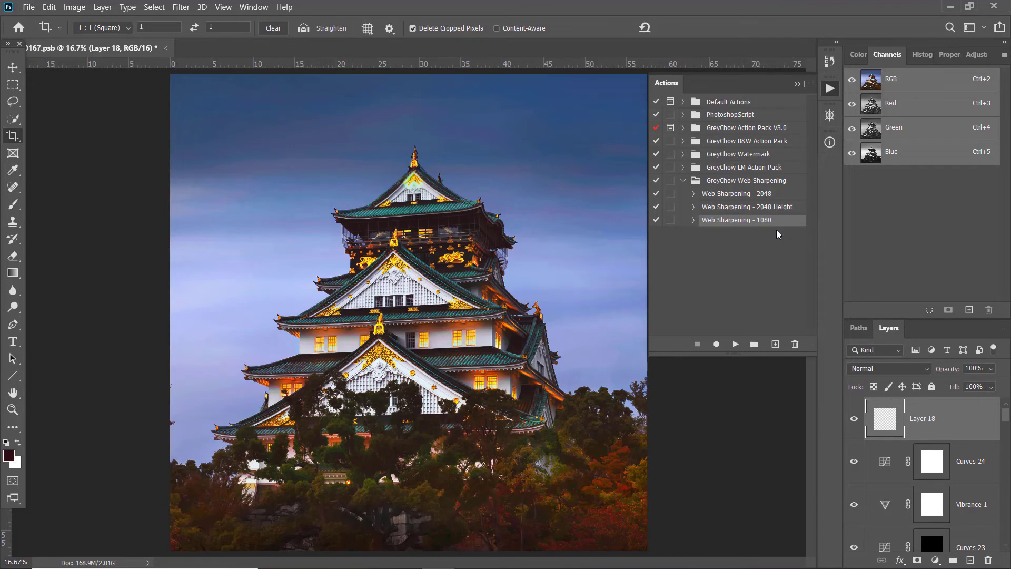
{"action": "left_click", "coordinate": [736, 344]}
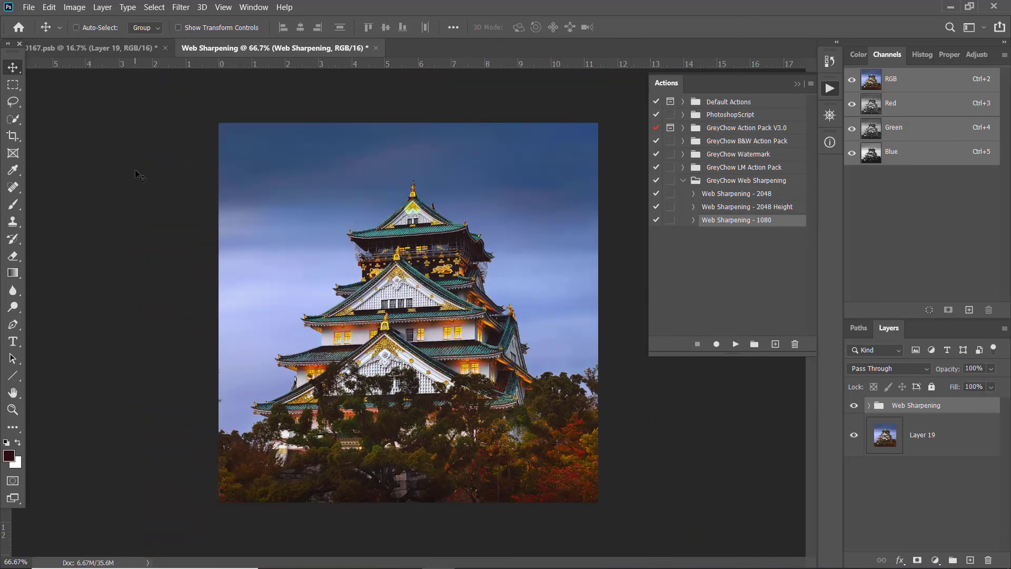
{"action": "left_click", "coordinate": [855, 407]}
{"action": "left_click", "coordinate": [854, 407]}
{"action": "left_click", "coordinate": [854, 407]}
{"action": "left_click", "coordinate": [854, 406]}
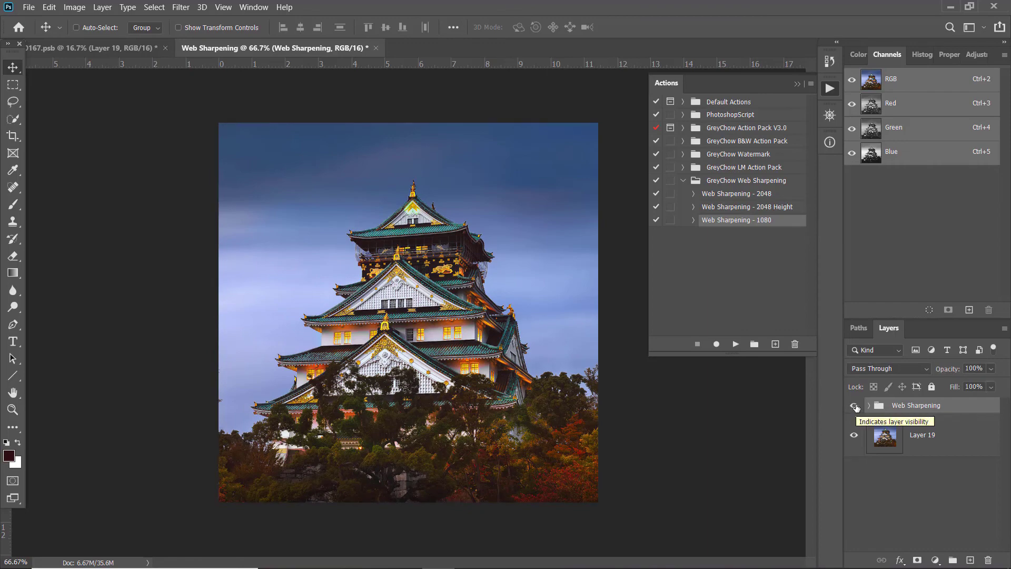